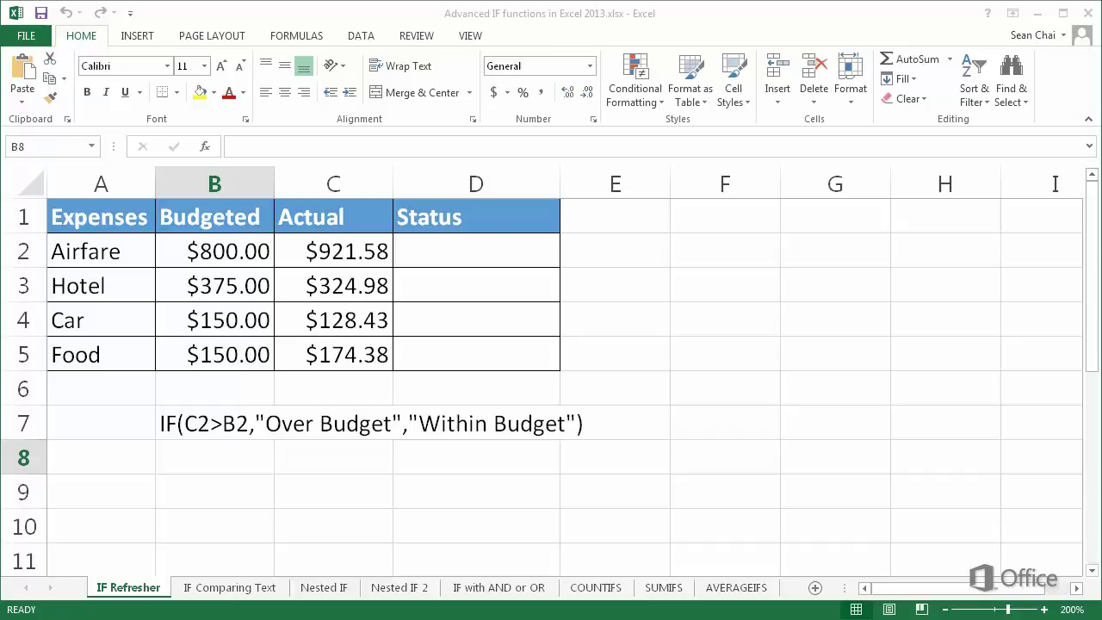
Step: Enter the formula =IF(C2>B2,"Over Budget","Within Budget") in Status cell D2 for Airfare
left_click(401, 252)
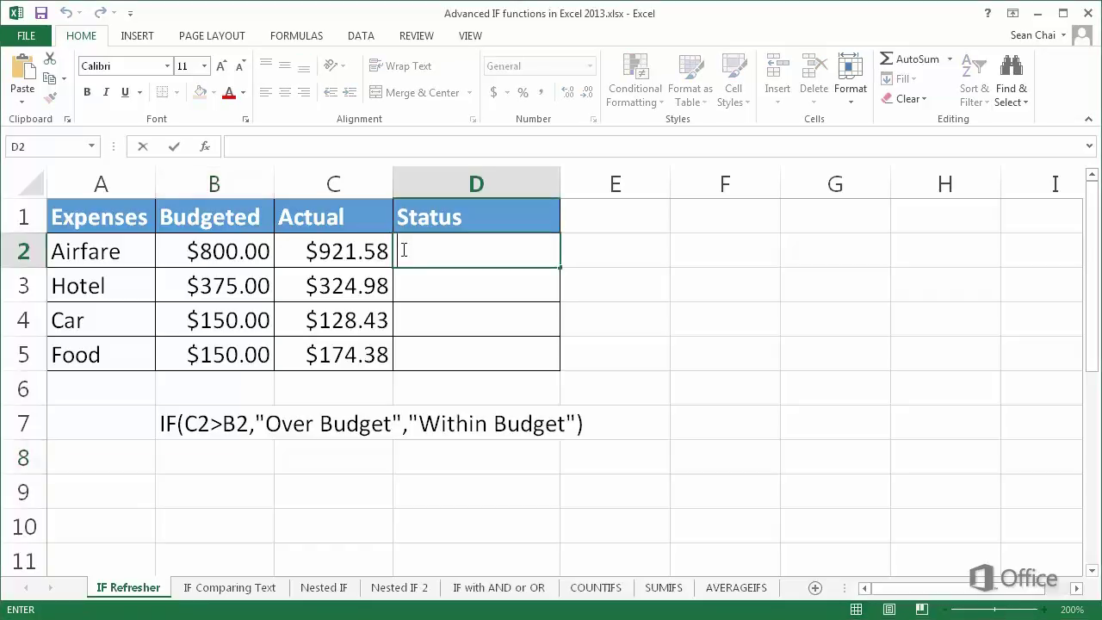
type("=IF(")
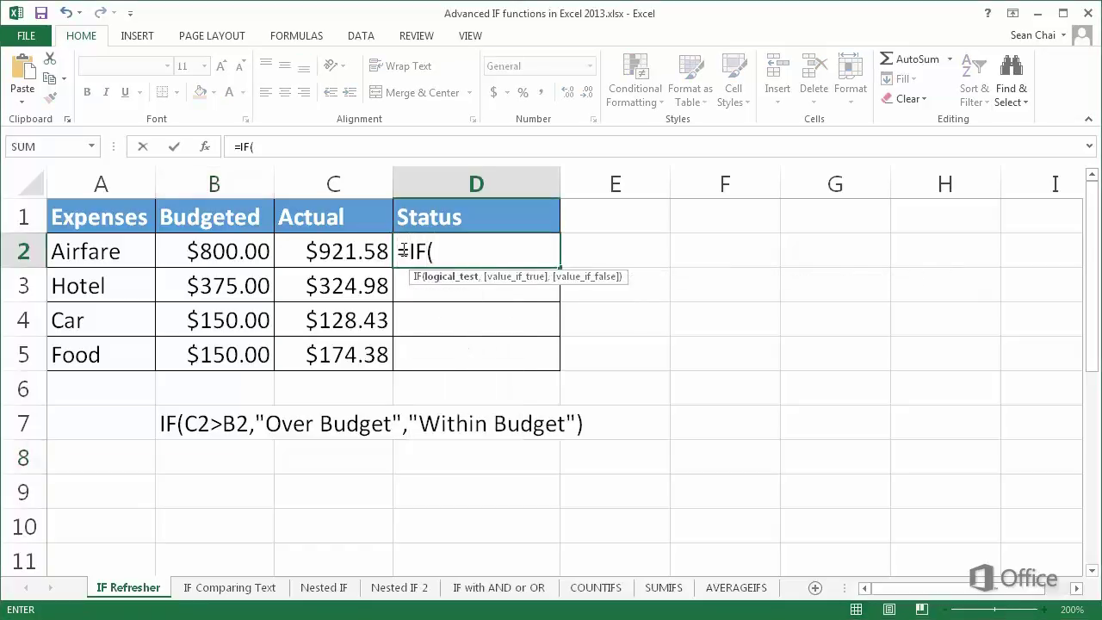
left_click(380, 250)
type(">")
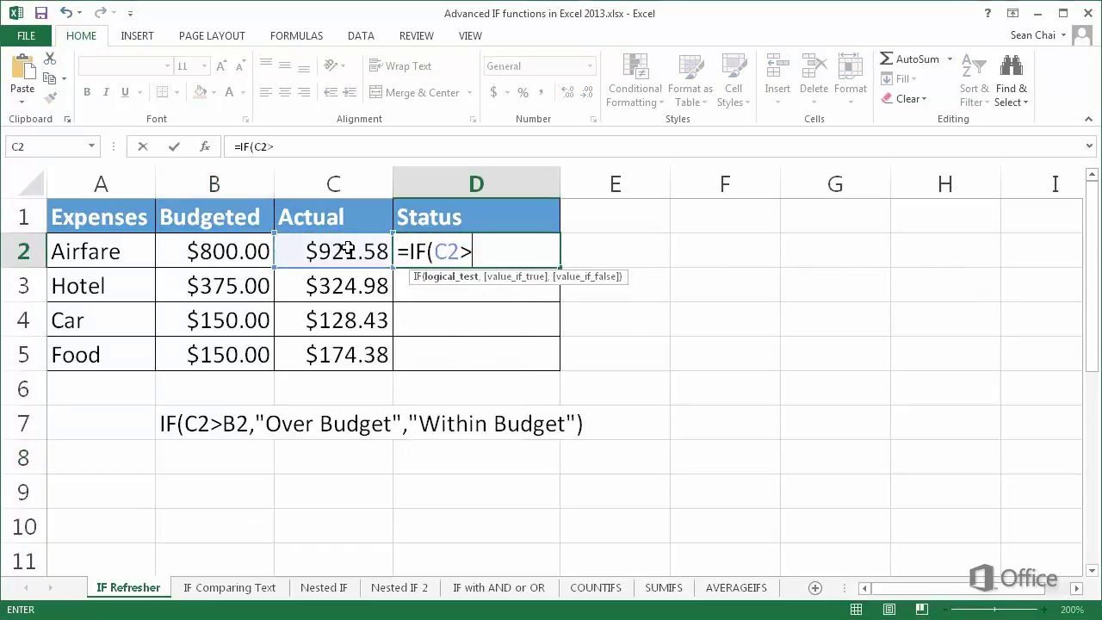
left_click(215, 247)
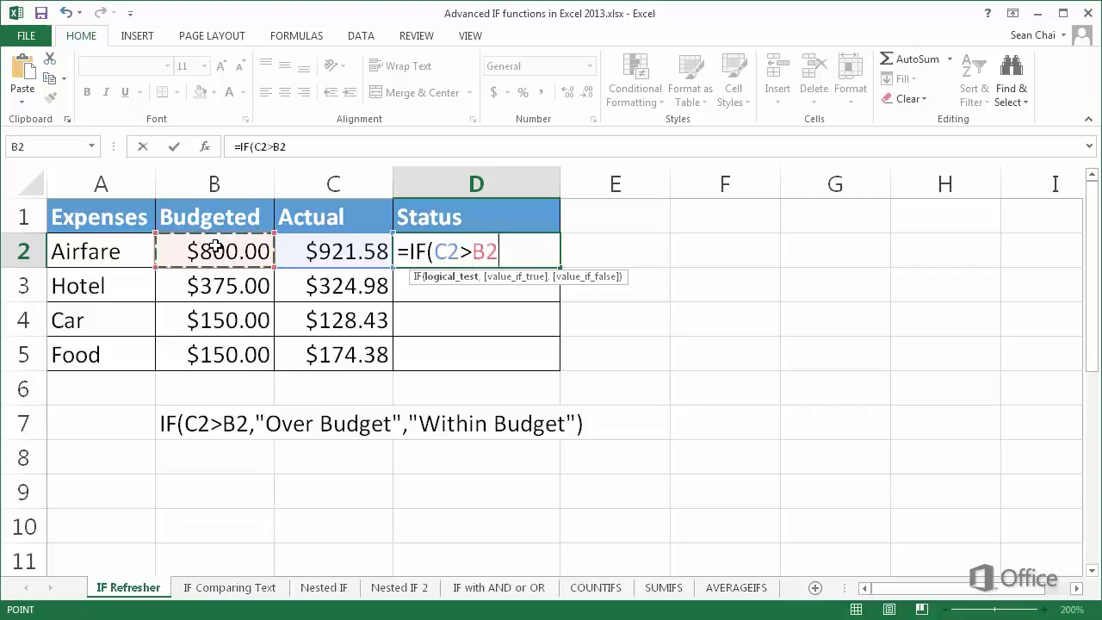
type(",\"Ov")
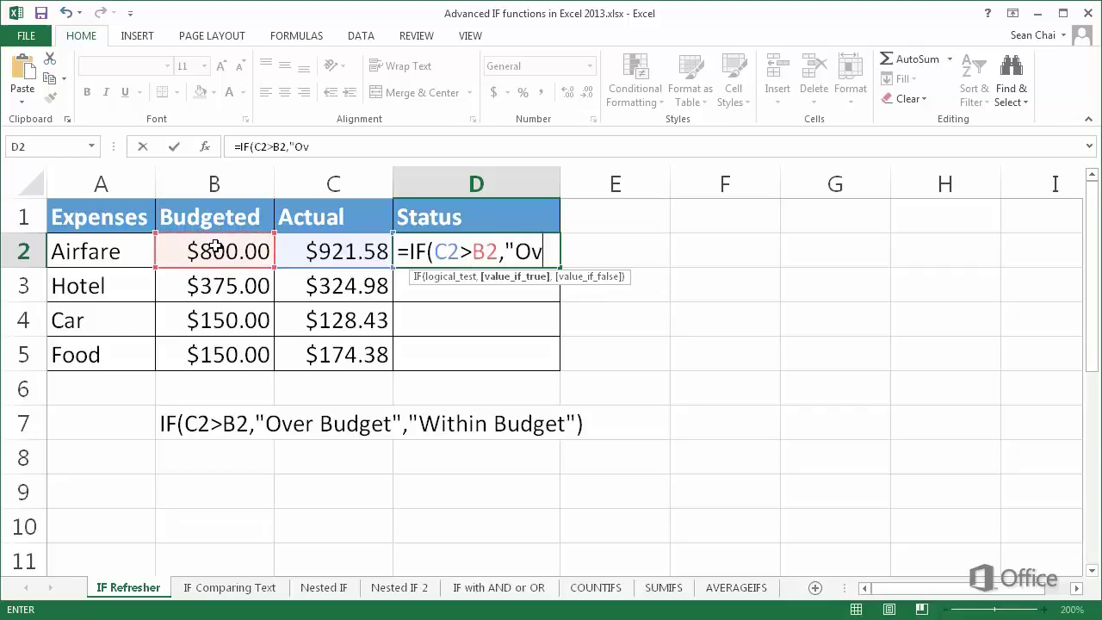
type("er Budget")
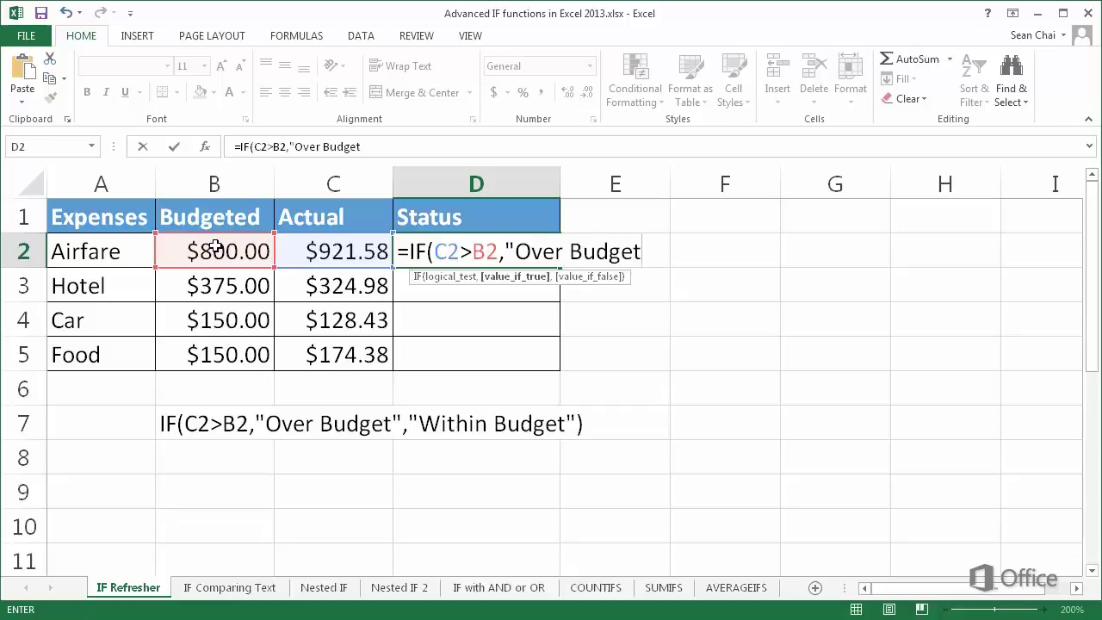
type("\",\"W")
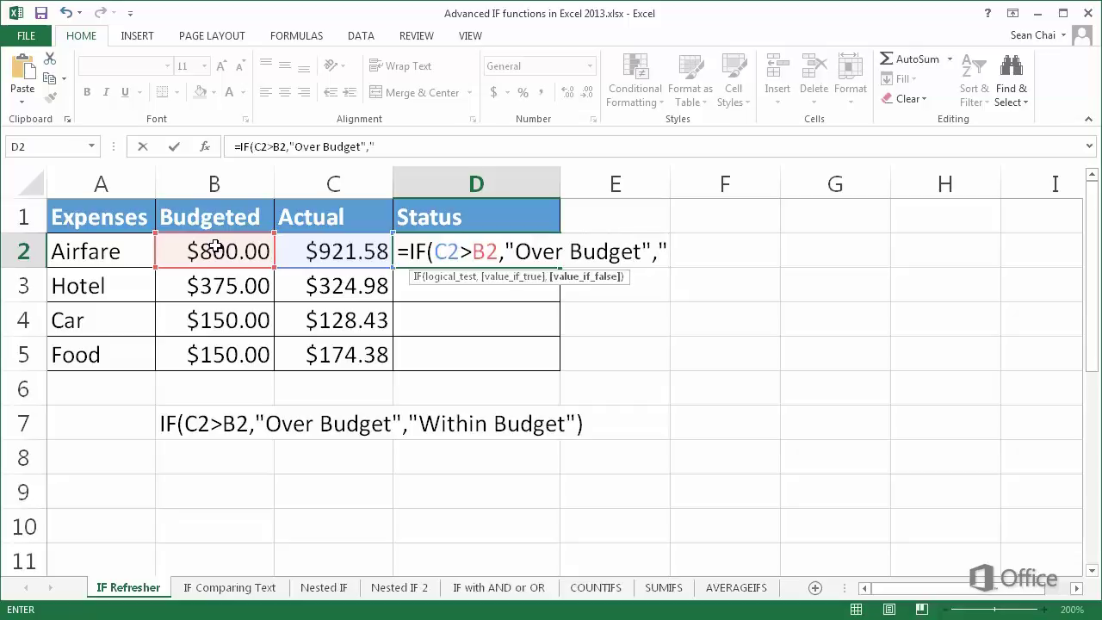
type("ithin ")
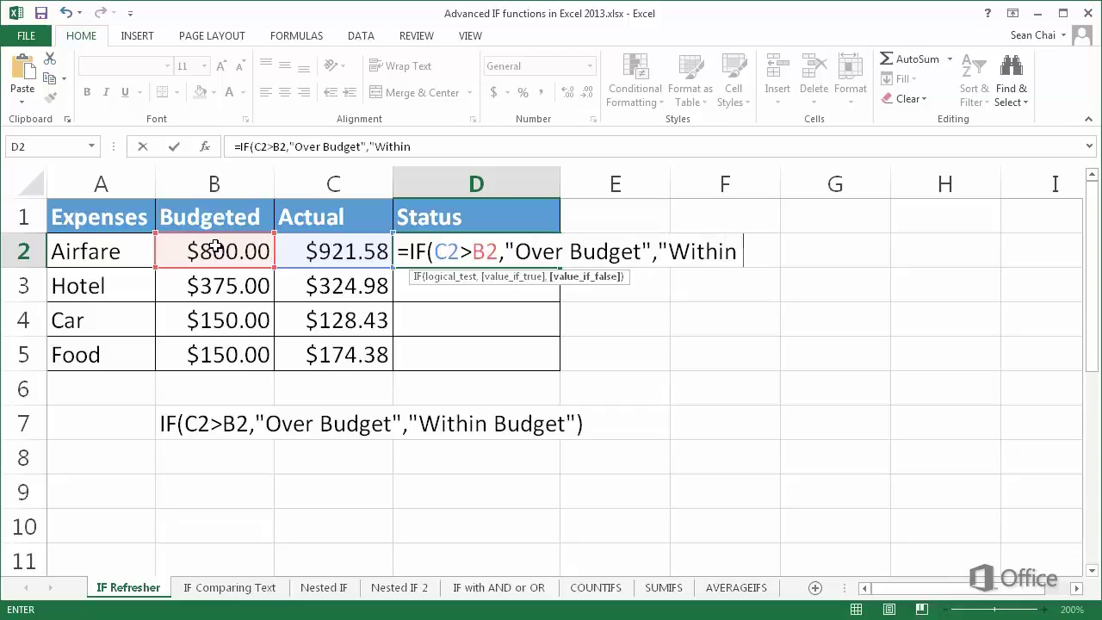
type("Budget\")")
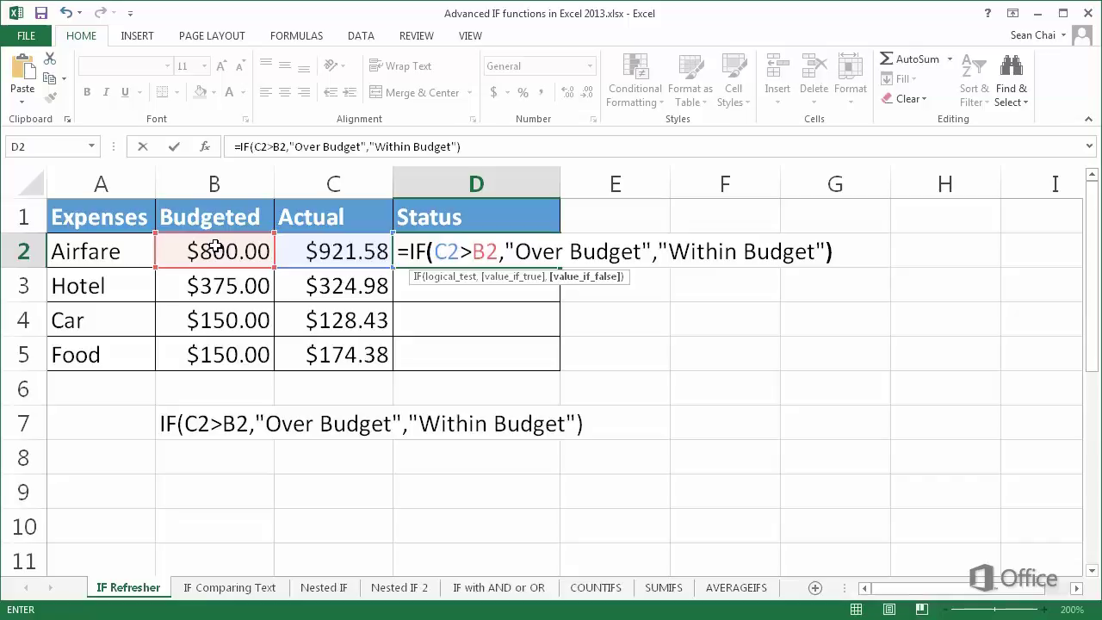
key("Return")
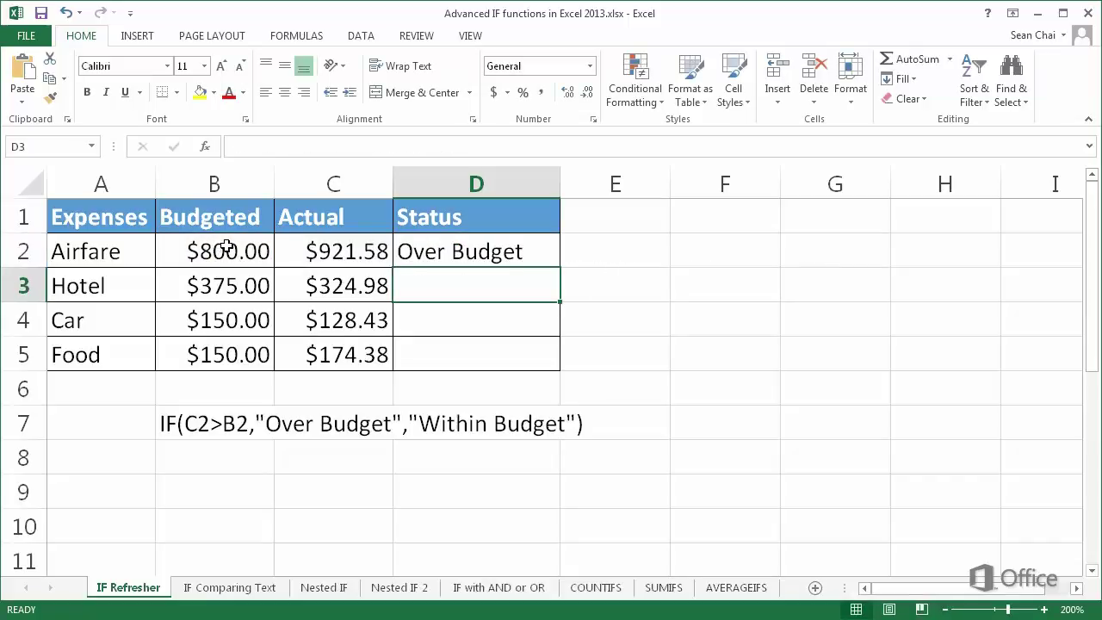
Step: Fill the Status formula from D2 down through D5 for the remaining expenses
left_click(500, 250)
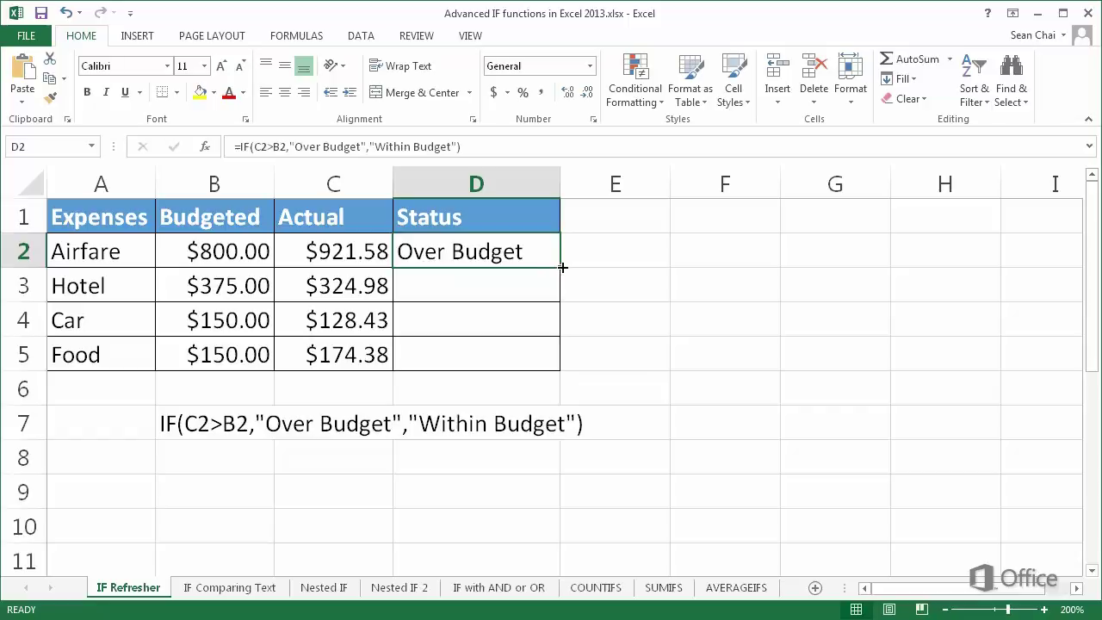
left_click_drag(561, 267, 565, 360)
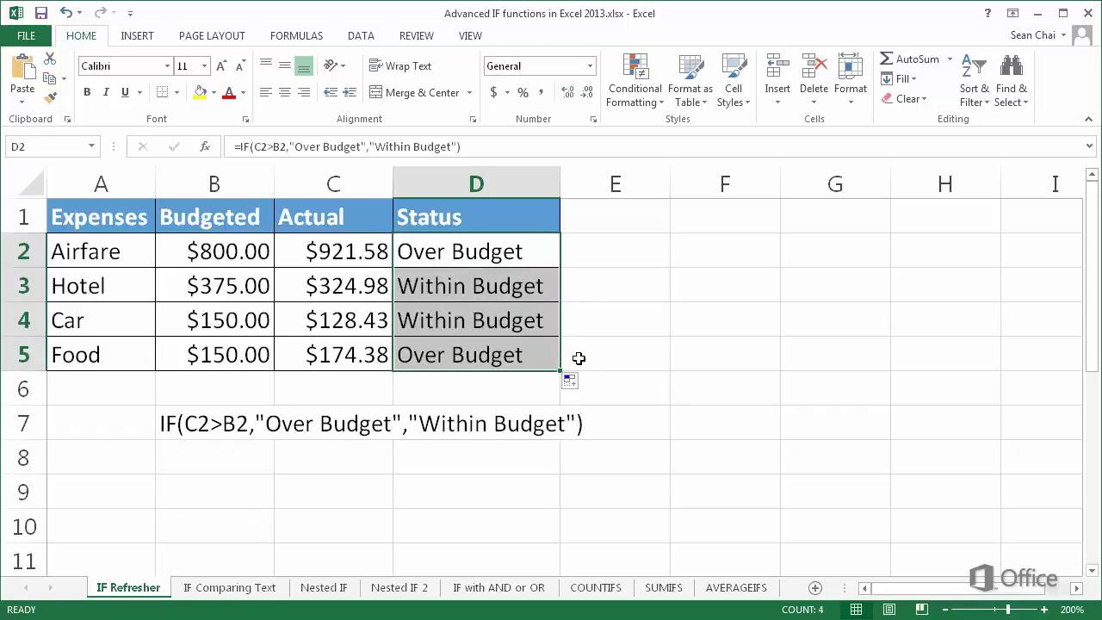
left_click(596, 258)
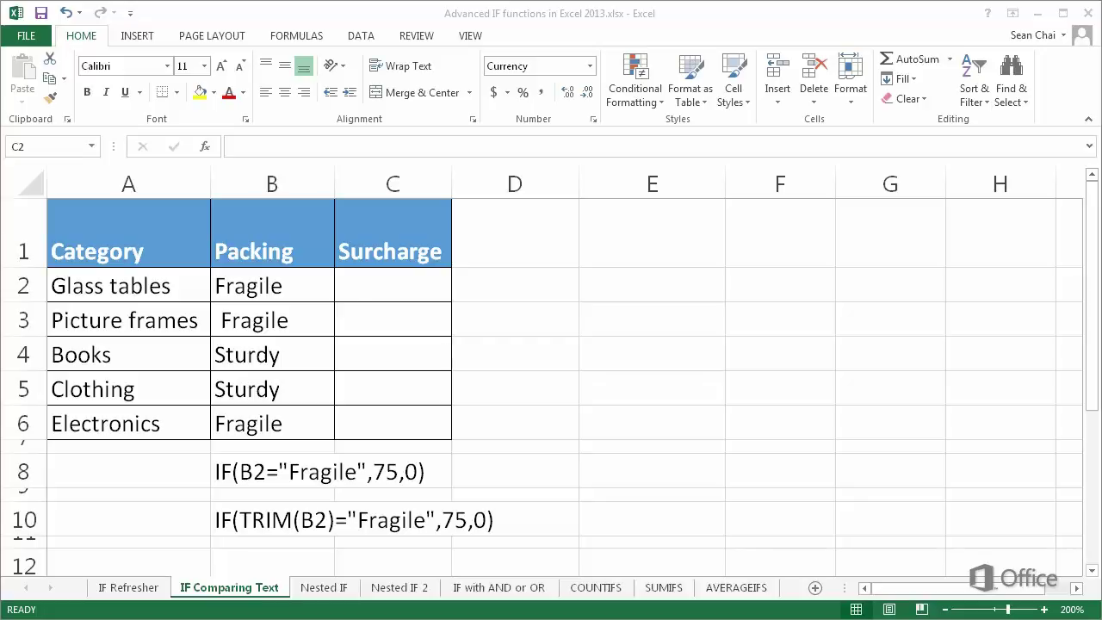
Step: On the IF Comparing Text sheet, enter the formula =IF(B2="fragile",75,0) in Surcharge cell C2
left_click(347, 287)
type("=IF")
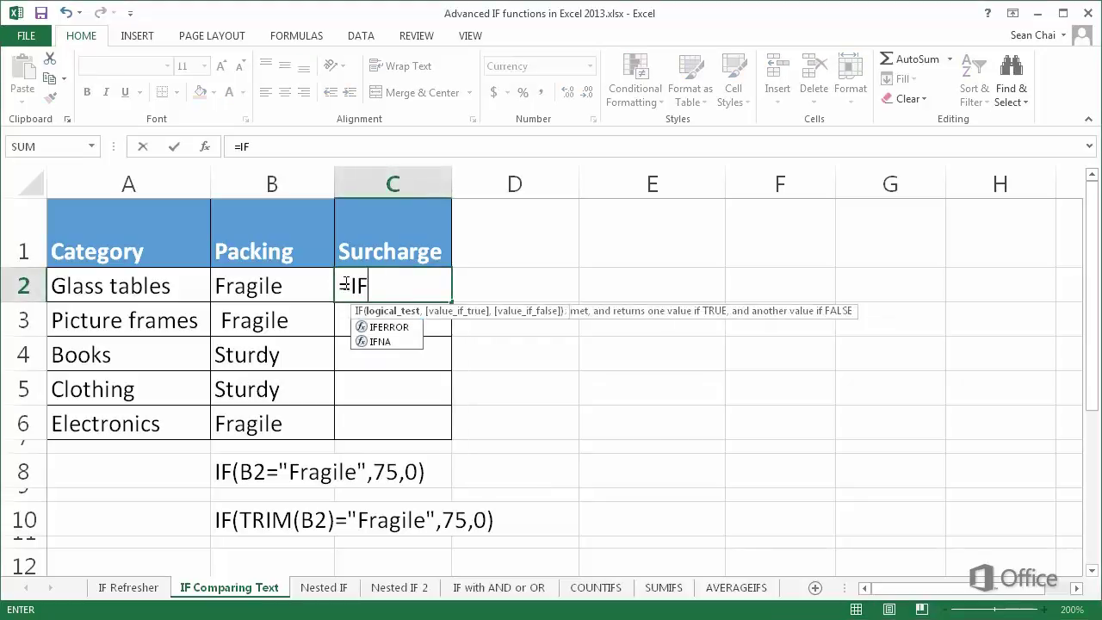
type("(")
left_click(298, 284)
type("=")
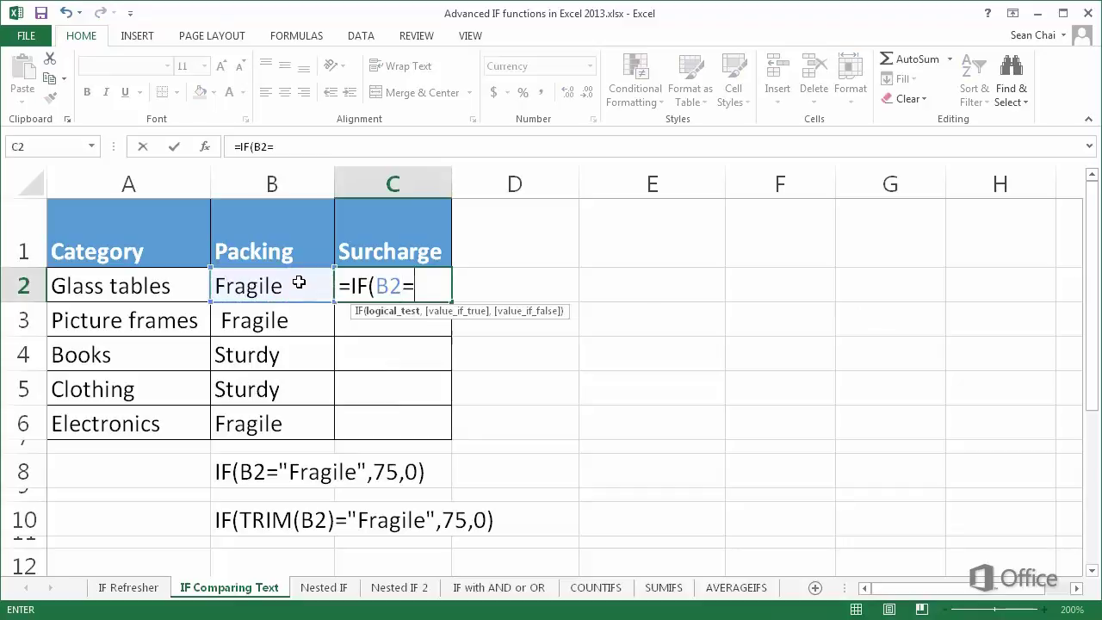
type("\"fragi")
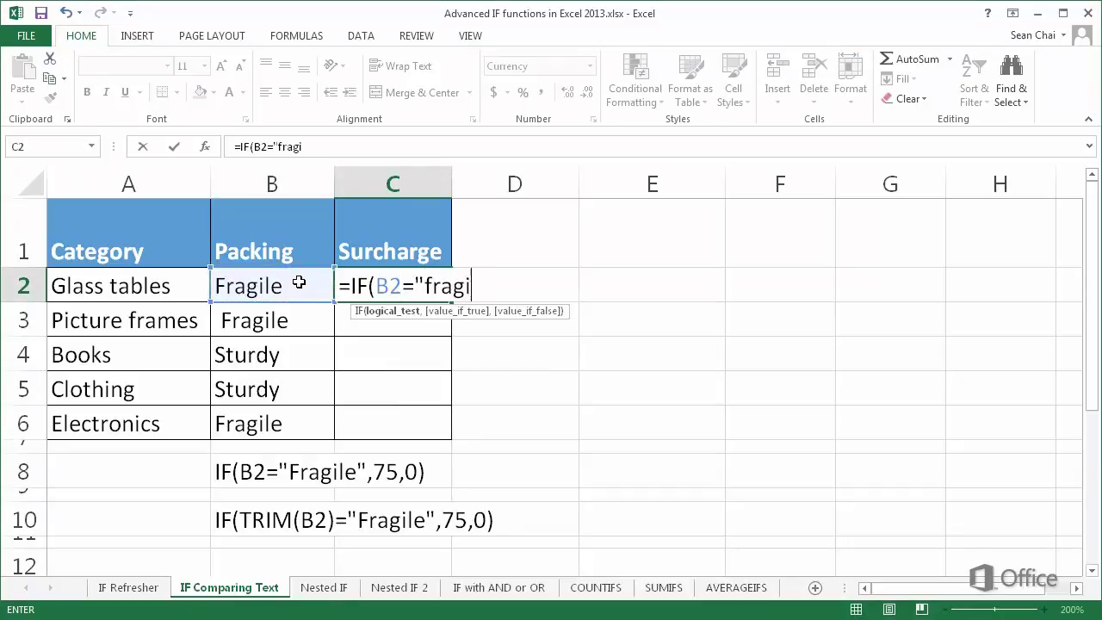
type("le\",")
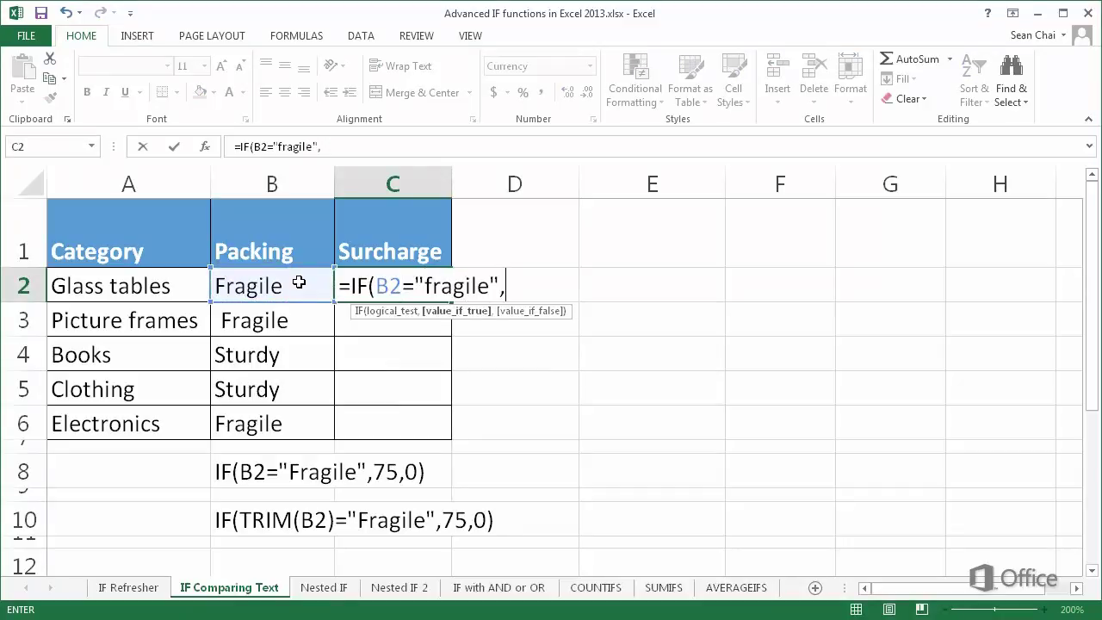
type("75,")
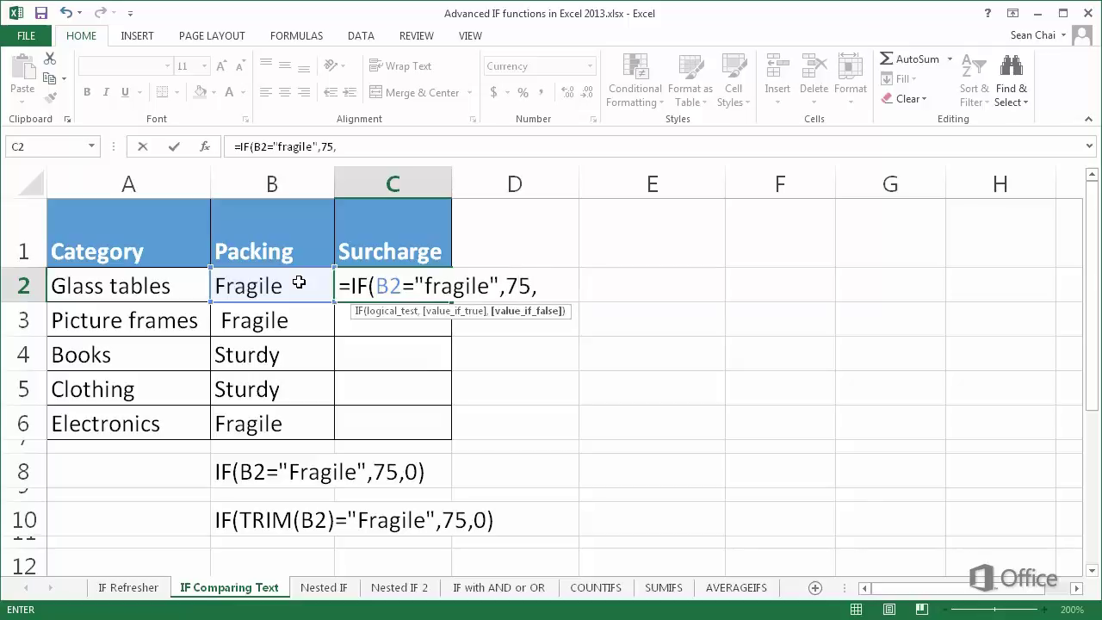
type("0)")
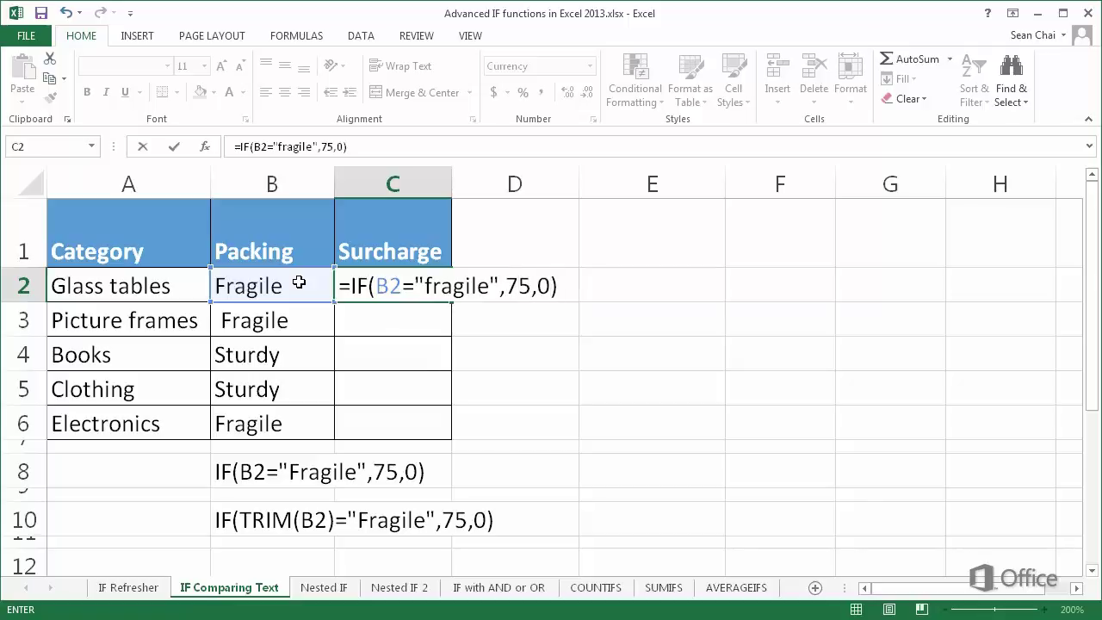
key("Return")
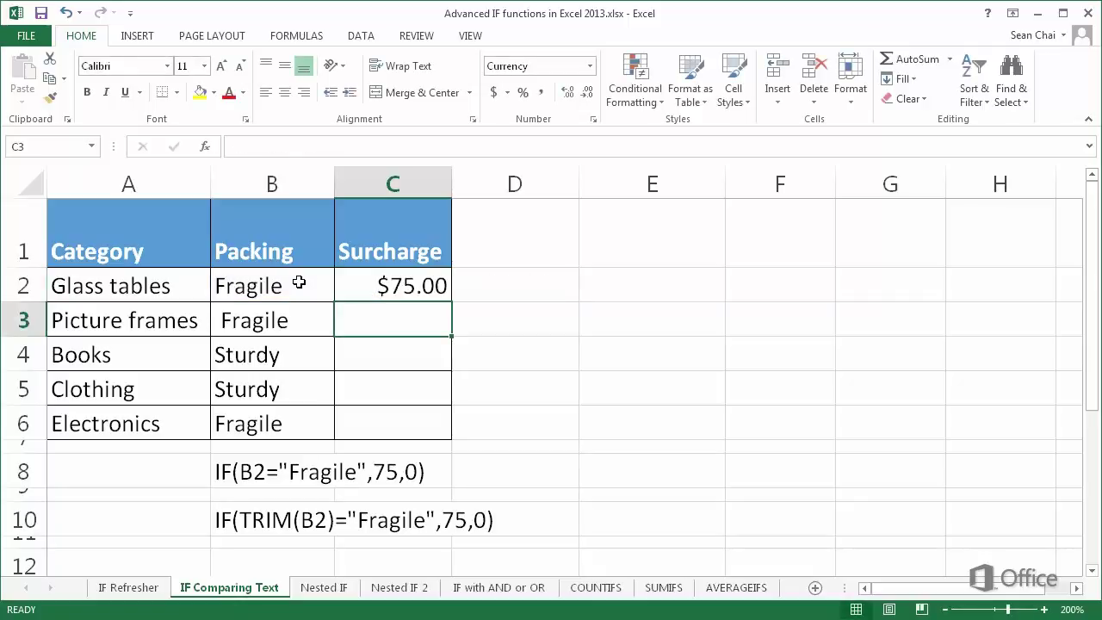
Step: Fill the Surcharge formula from C2 down through C6 for the remaining categories
left_click(346, 287)
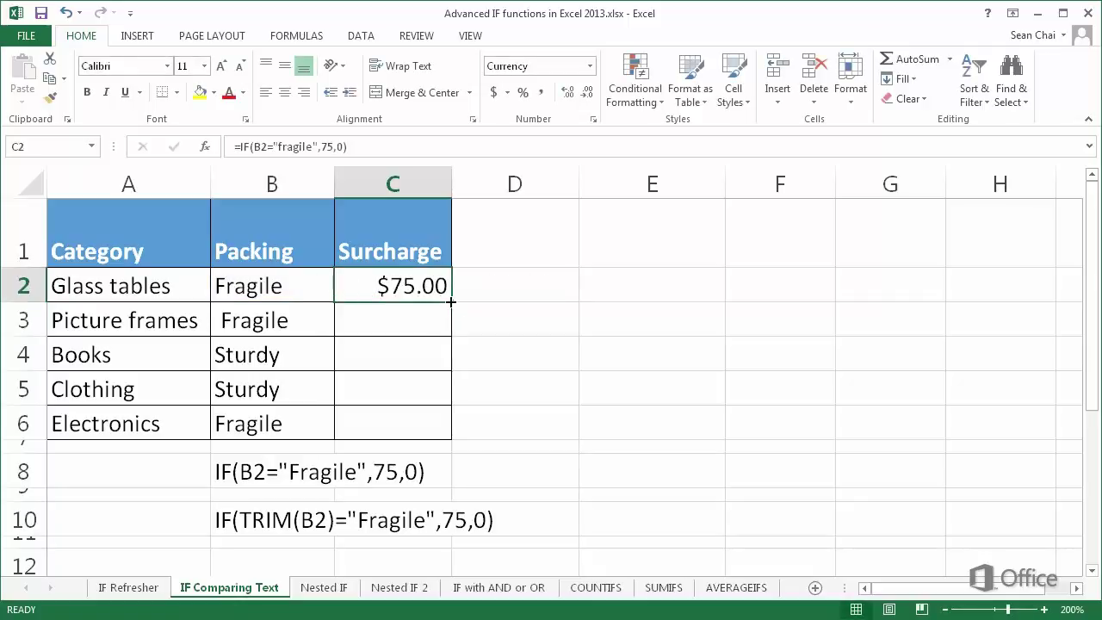
left_click_drag(445, 298, 457, 430)
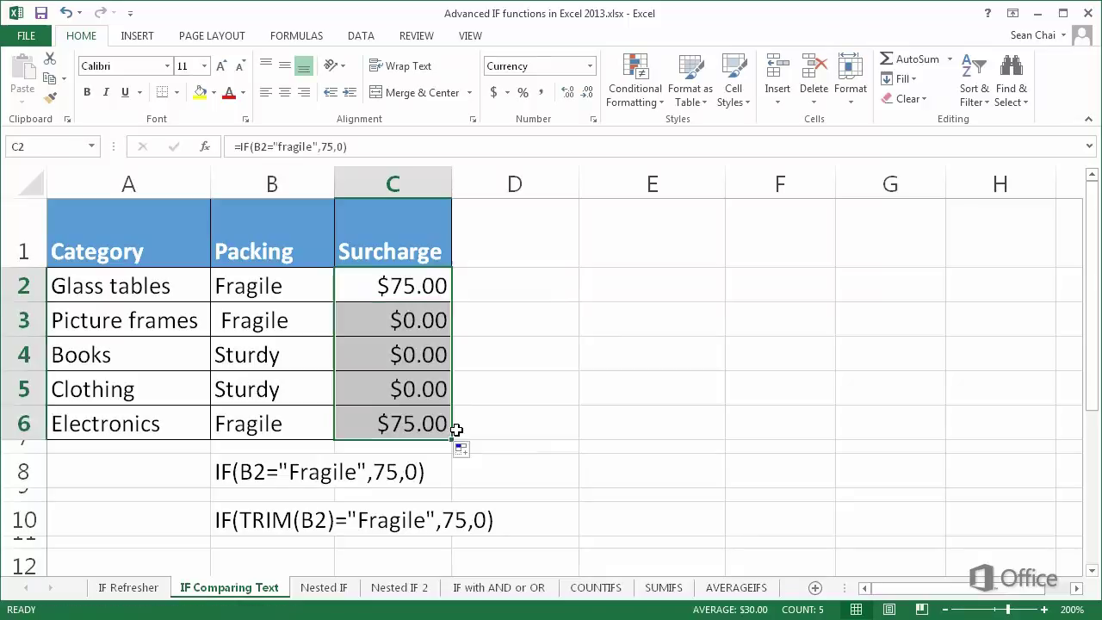
left_click(495, 289)
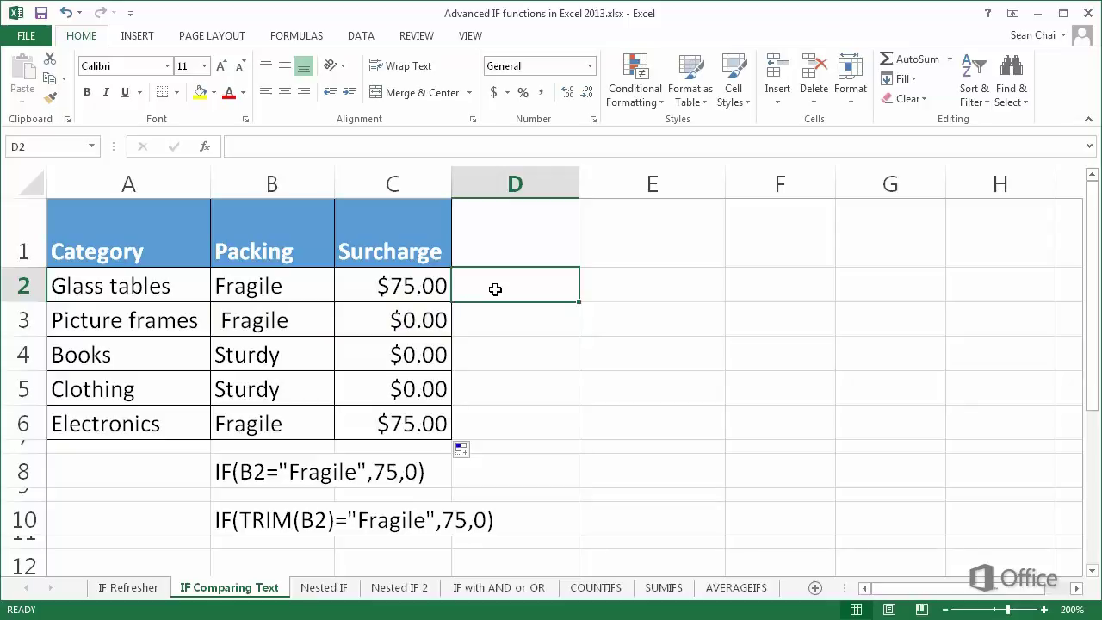
Step: Wrap the B2 reference in C2's formula with TRIM, making it =IF(TRIM(B2)="fragile",75,0)
double_click(344, 284)
left_click(374, 285)
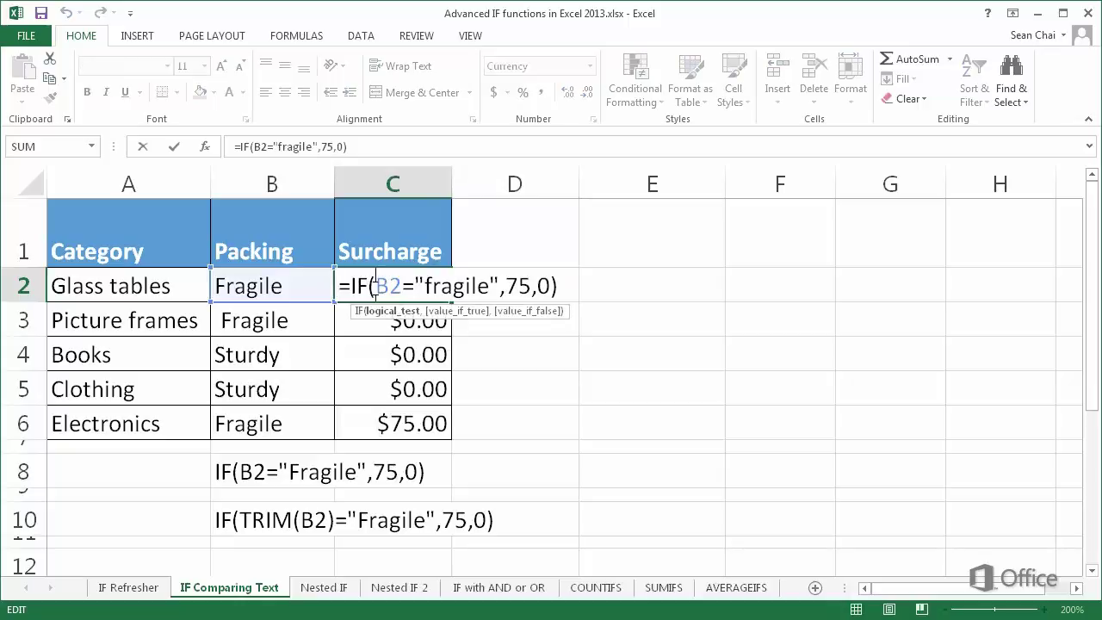
type("TR")
key("Tab")
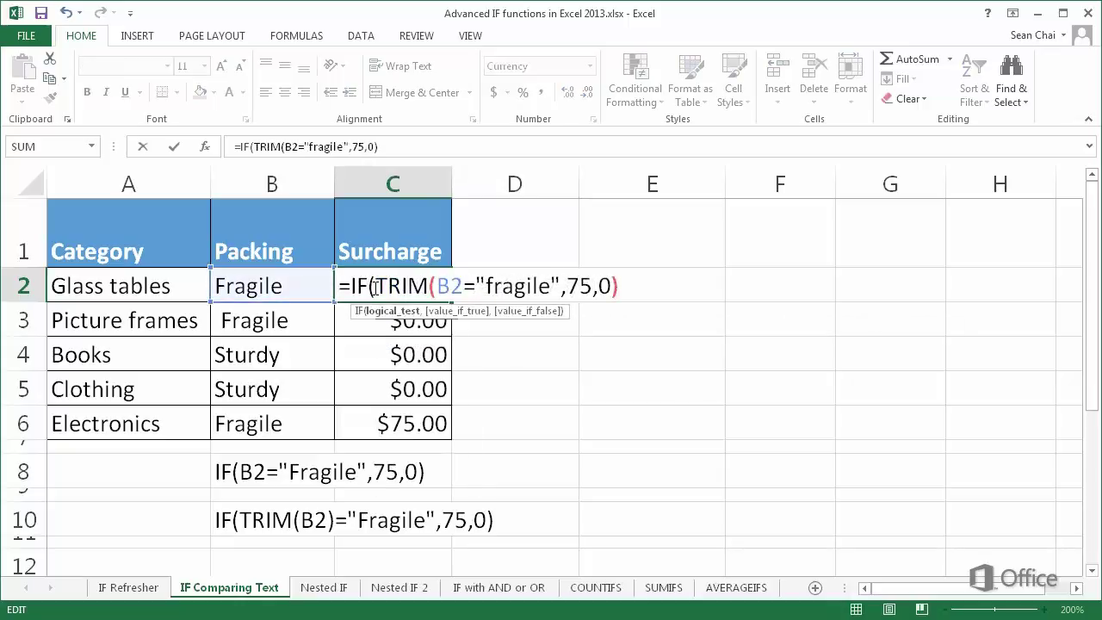
key("Right")
key("Right")
type(")")
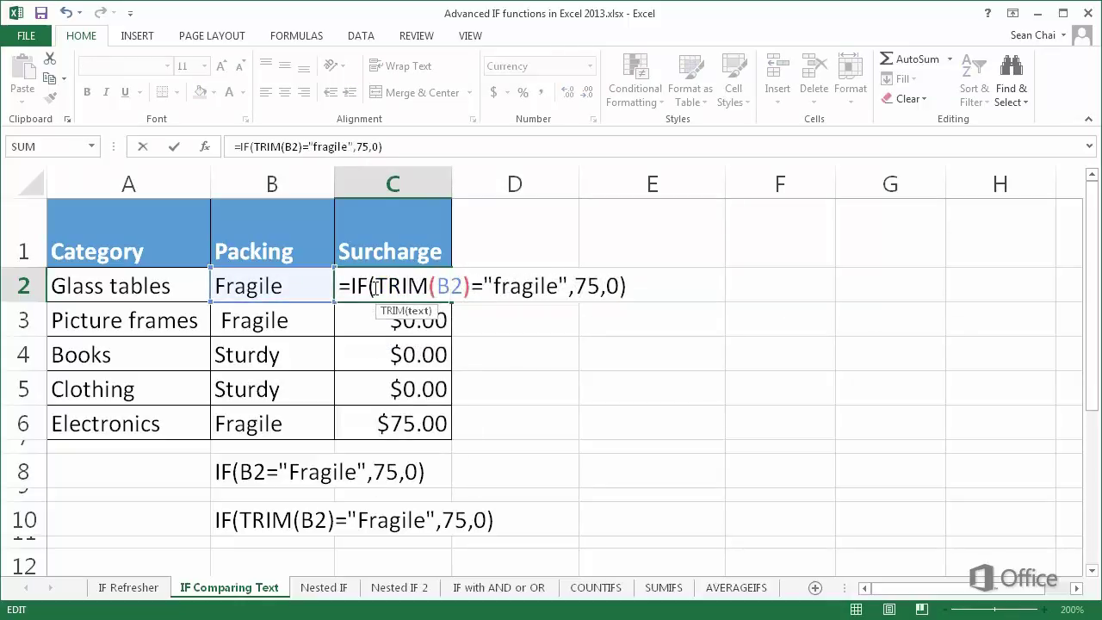
key("Return")
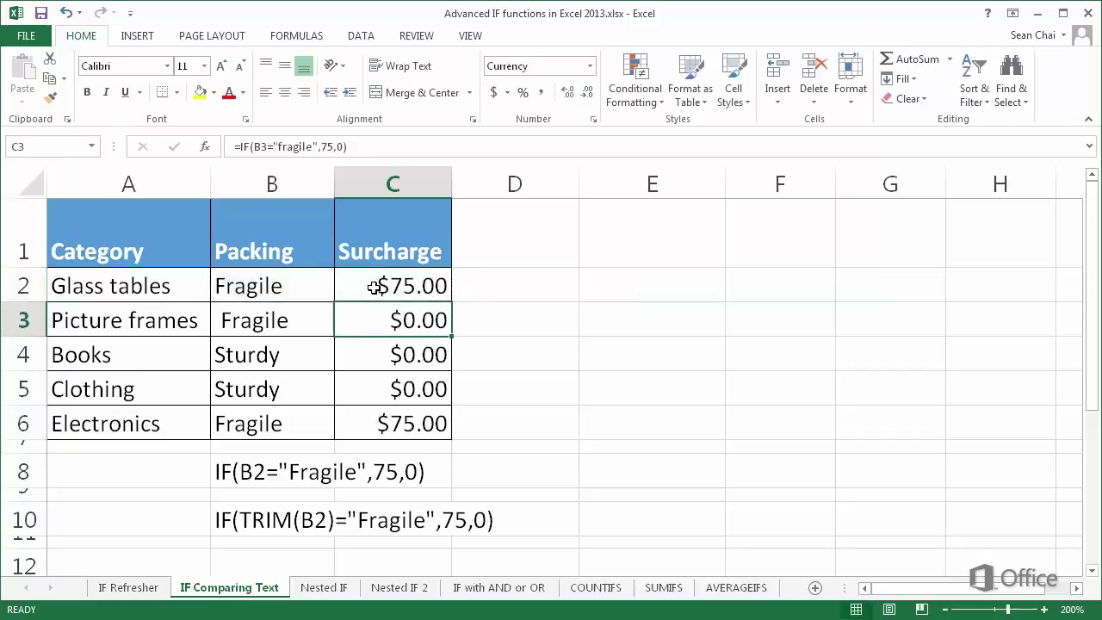
Step: Copy the TRIM-based Surcharge formula from C2 down through C6, replacing the existing formulas
left_click(379, 286)
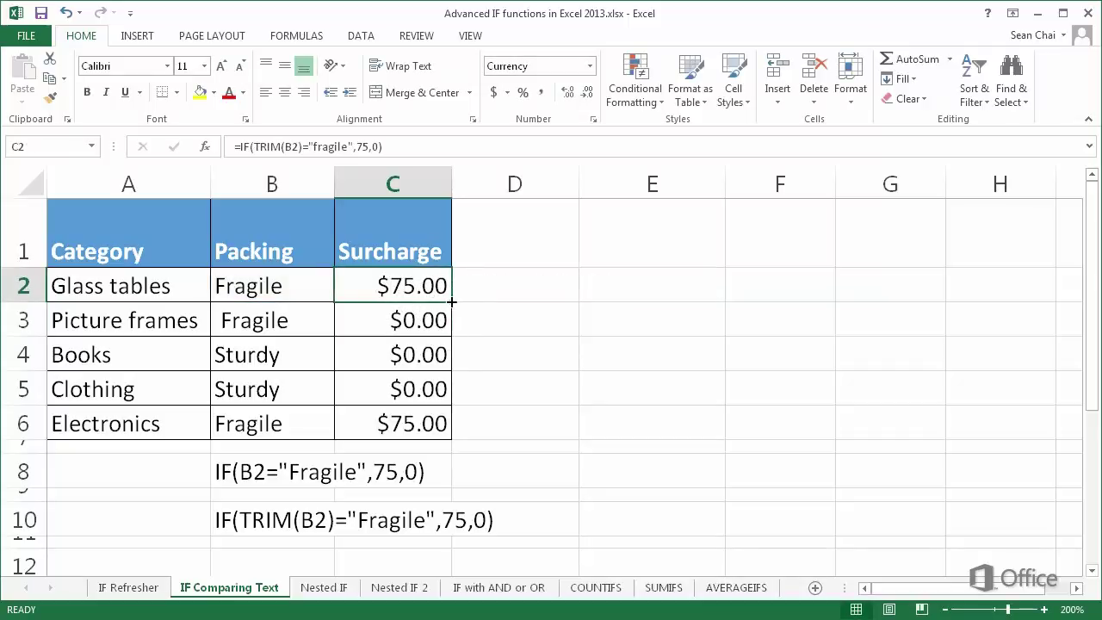
left_click_drag(450, 302, 453, 432)
left_click(477, 429)
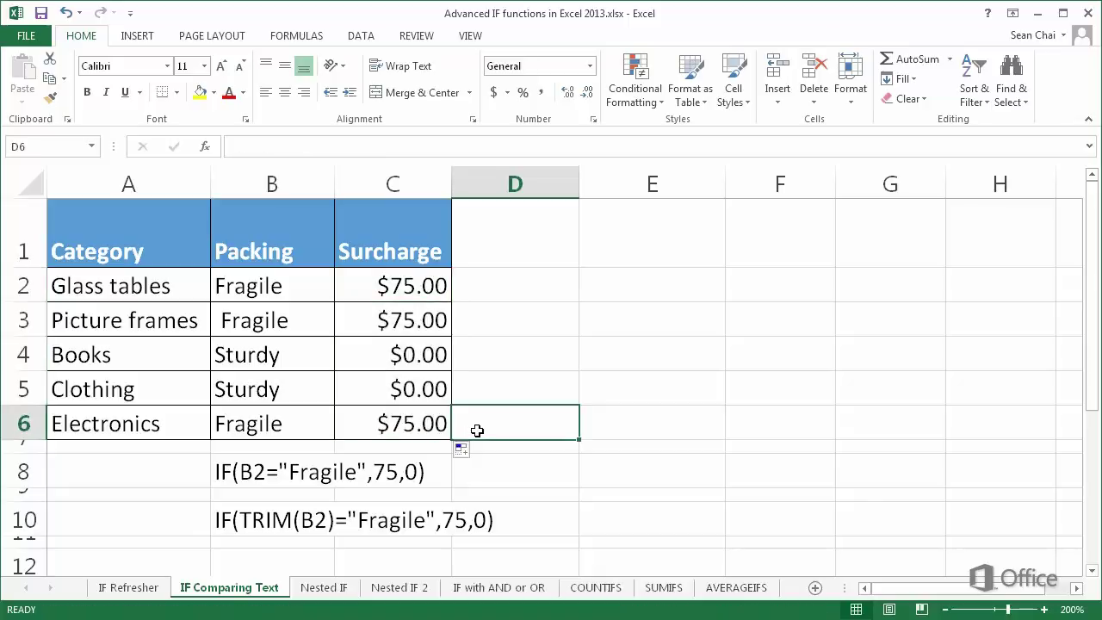